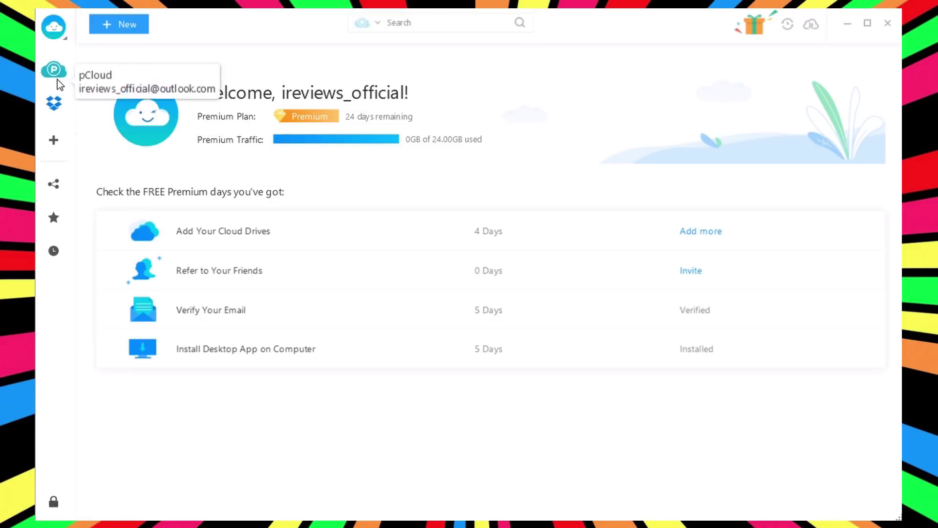
Open the Welcome to AnyTrans page that lists cloud services to add.
left_click(62, 137)
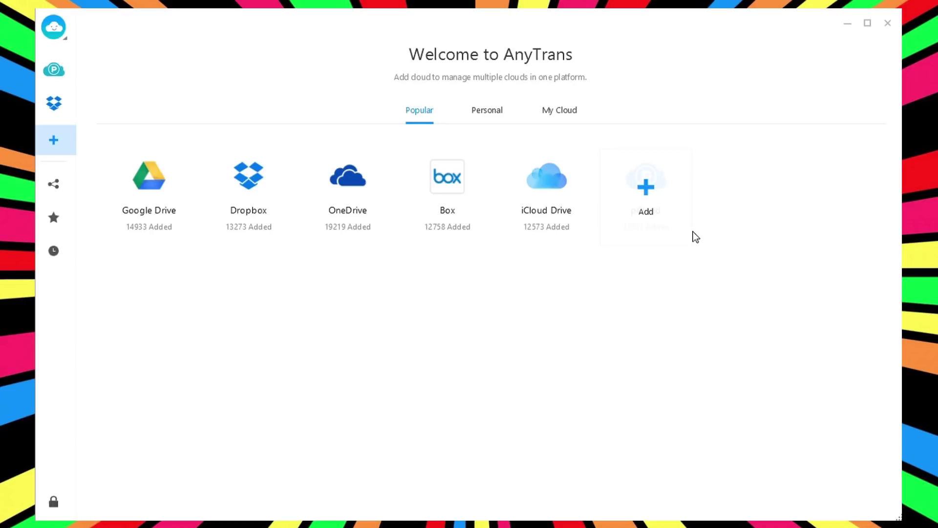
left_click(570, 115)
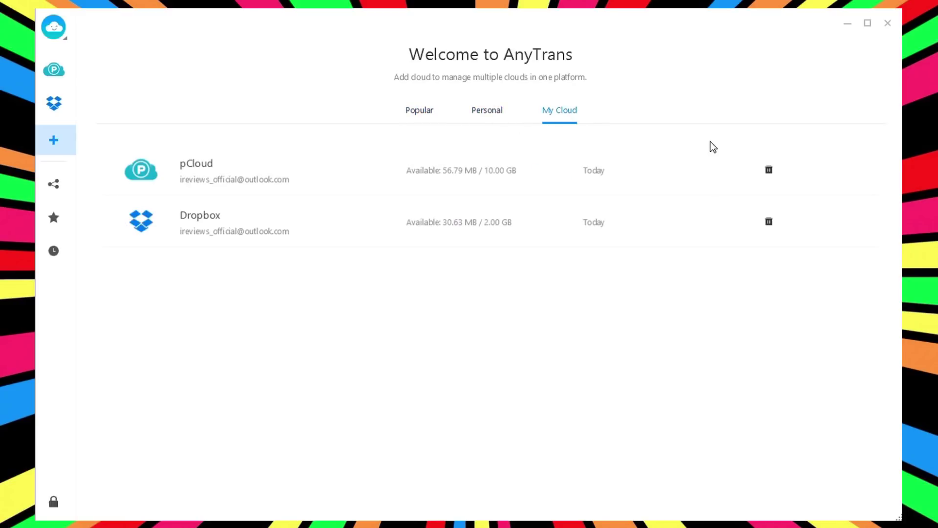
left_click(421, 114)
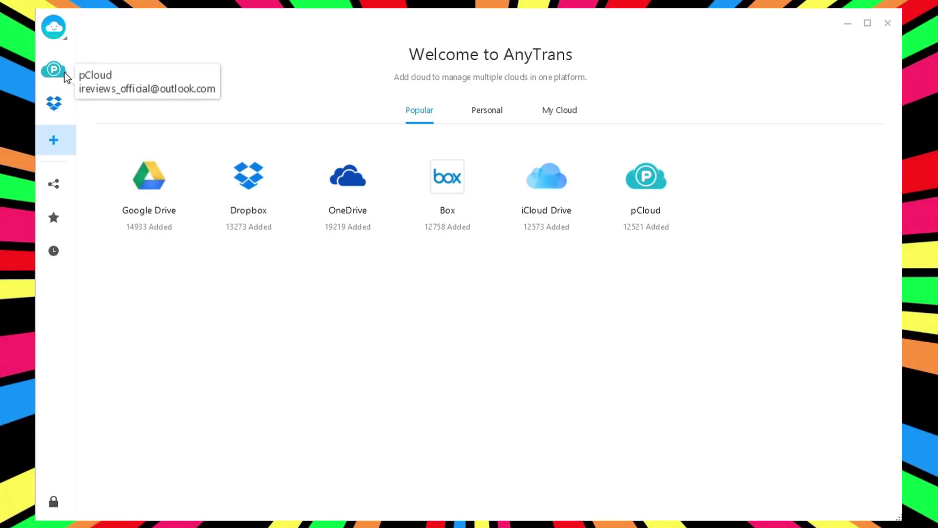
Glance at the Dropbox files, then switch to pCloud and select IMG_1423.png.
left_click(63, 106)
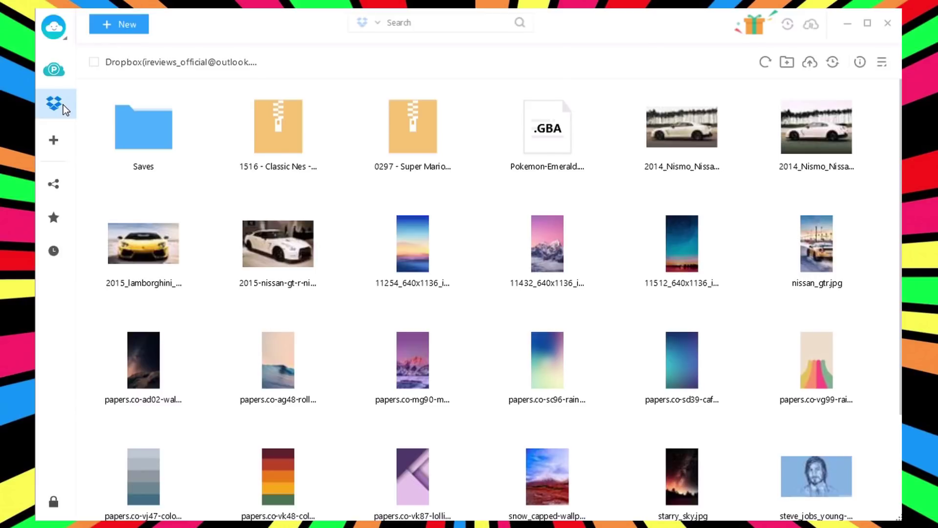
left_click(58, 74)
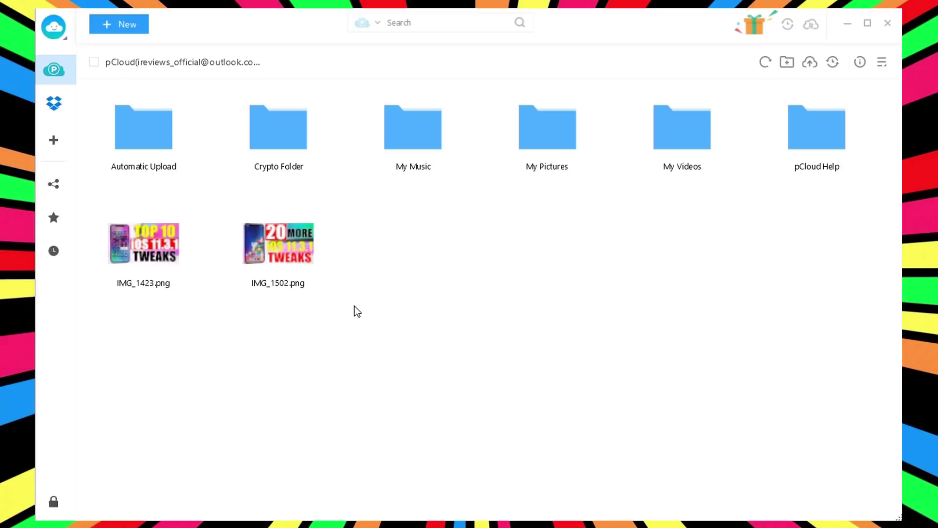
left_click(169, 242)
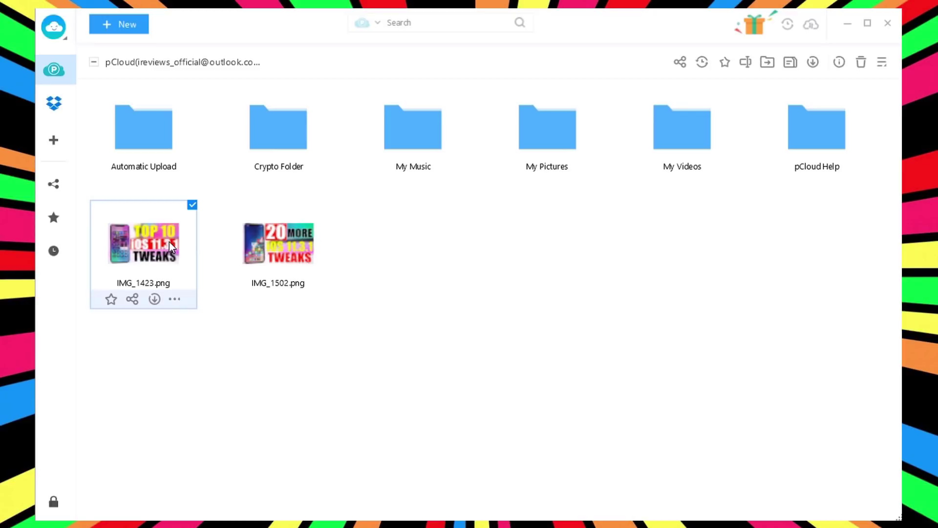
Add IMG_1502.png to the selection and move both images to pCloud > My Pictures.
left_click(253, 239)
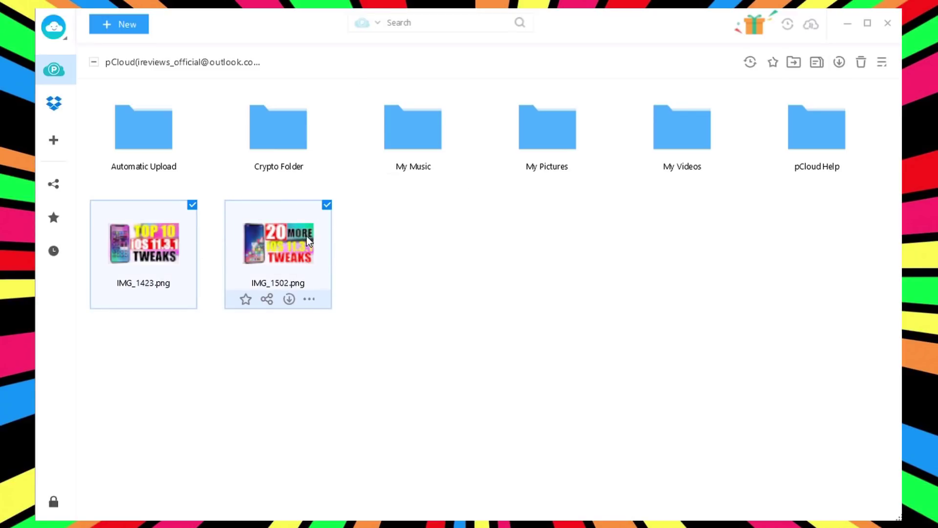
left_click(796, 63)
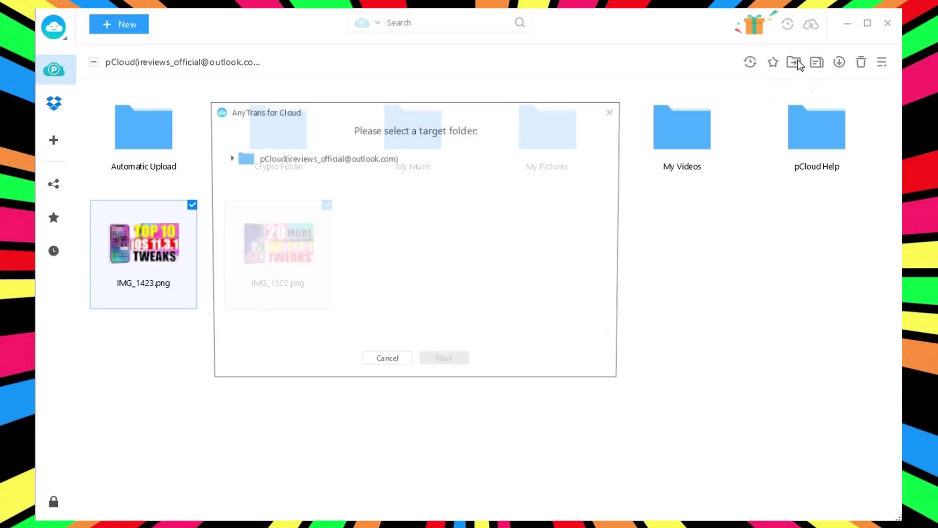
left_click(229, 158)
left_click(300, 243)
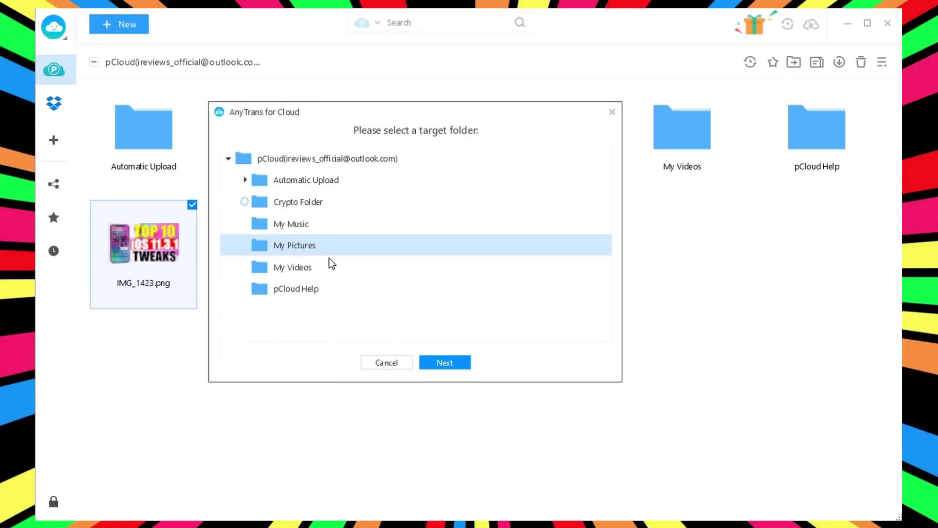
left_click(465, 360)
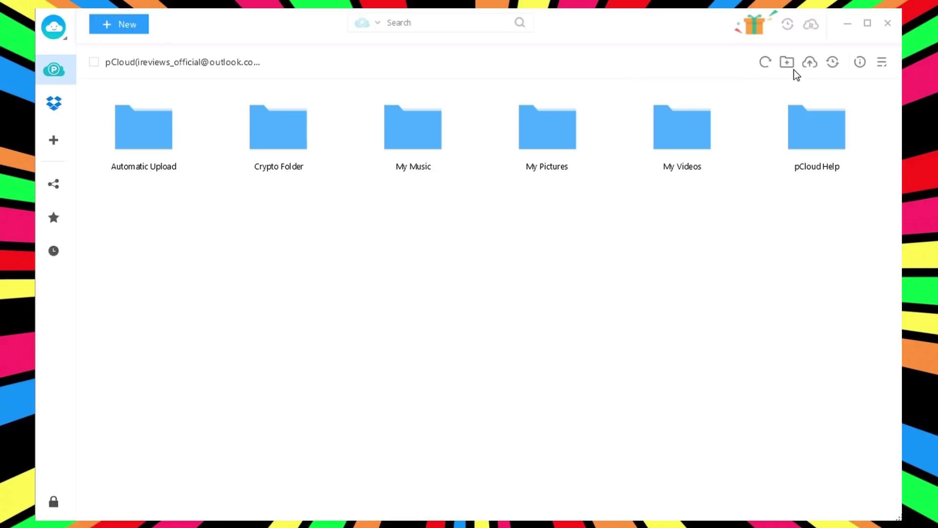
left_click(808, 64)
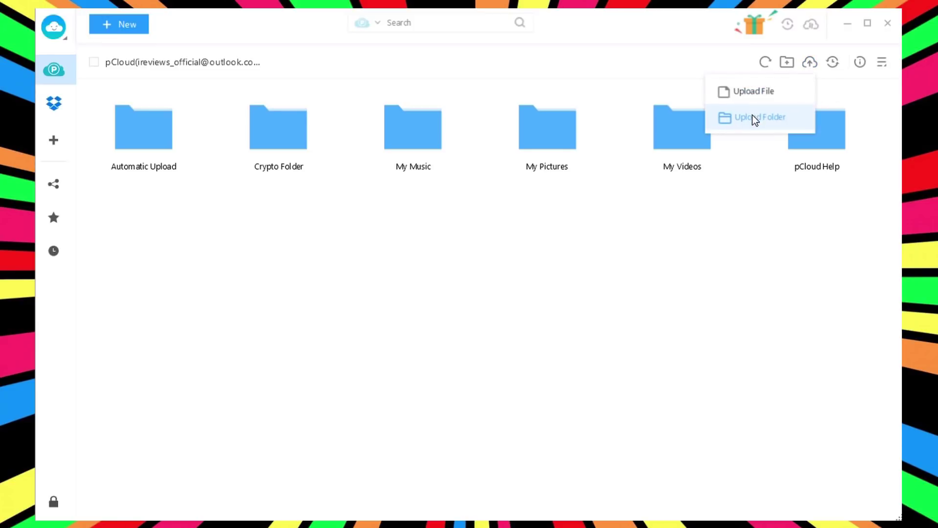
left_click(755, 92)
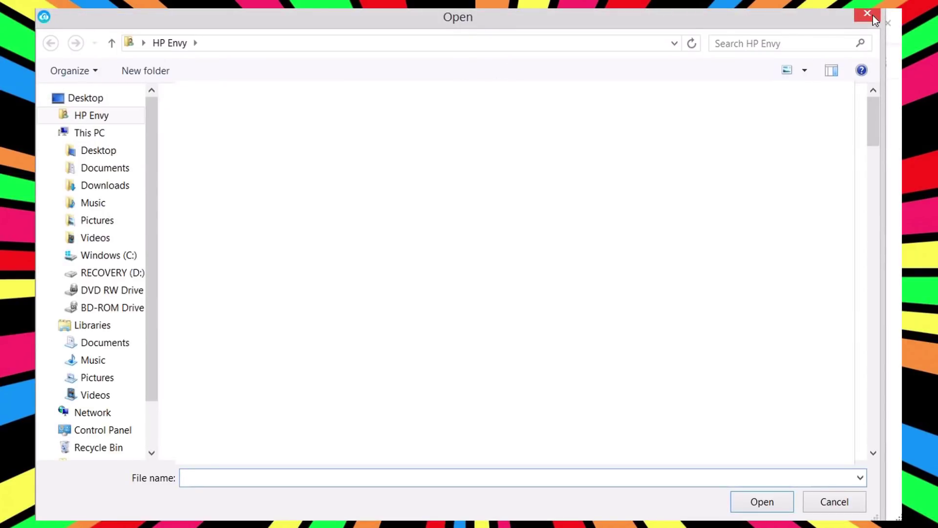
left_click(873, 15)
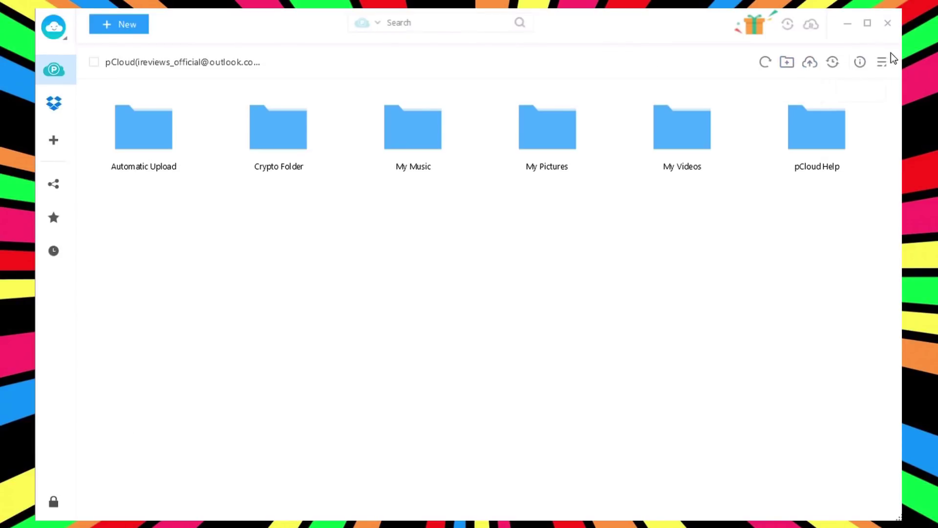
left_click(880, 63)
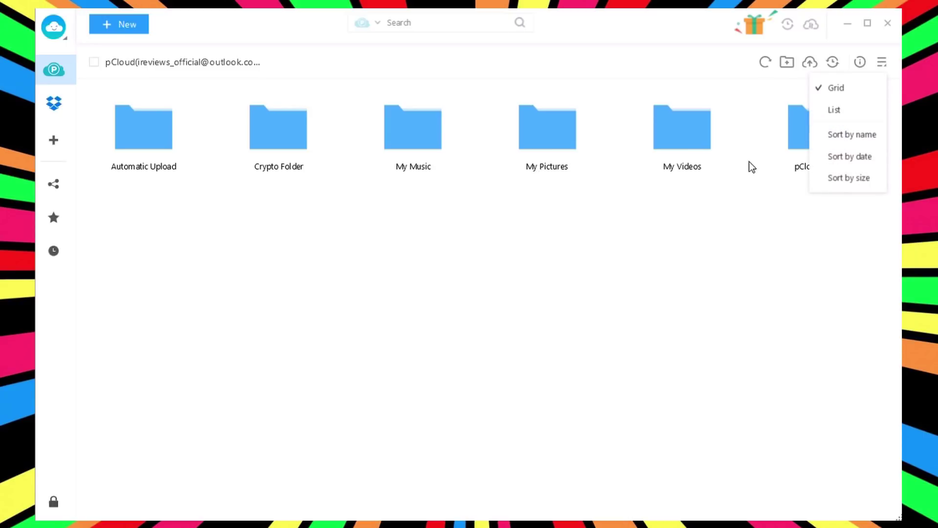
left_click(557, 263)
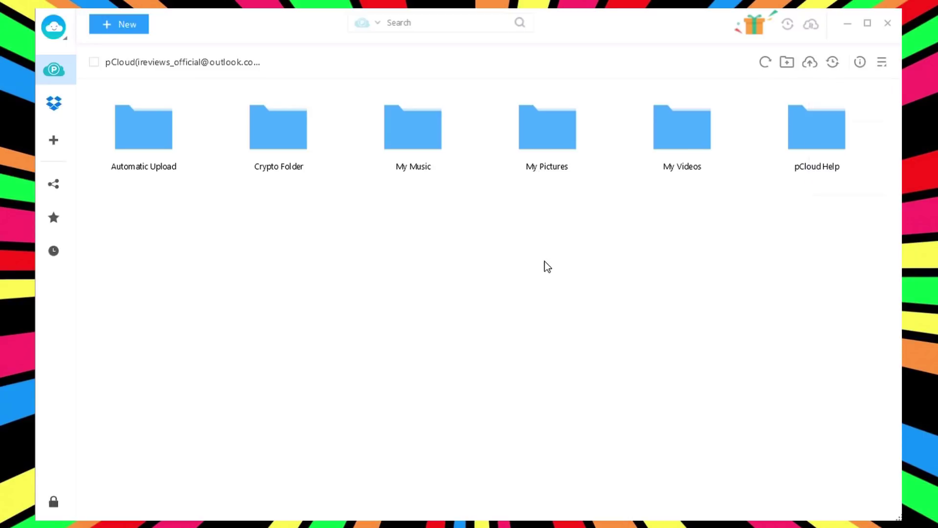
left_click(62, 102)
Select the pink mountain wallpaper, sunset wallpaper and Nissan GT-R photo in Dropbox.
left_click(594, 227)
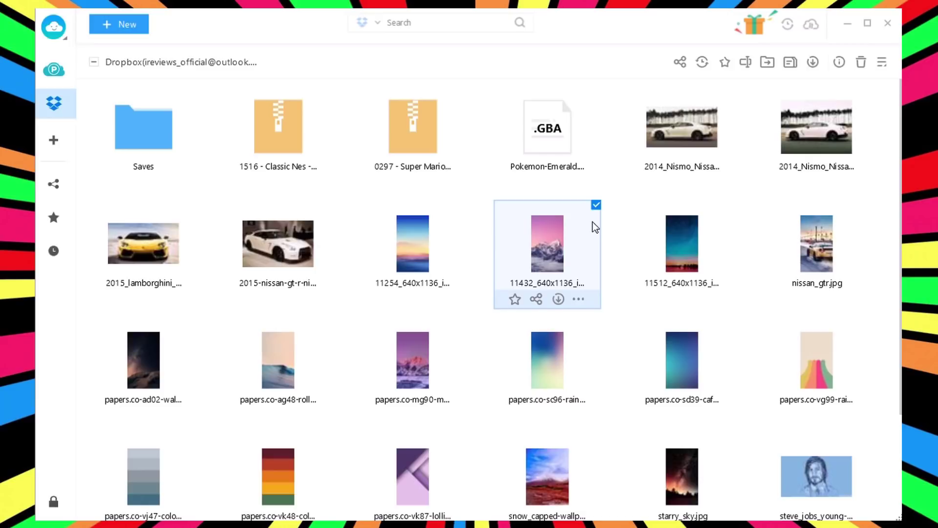
left_click(424, 251, "ctrl")
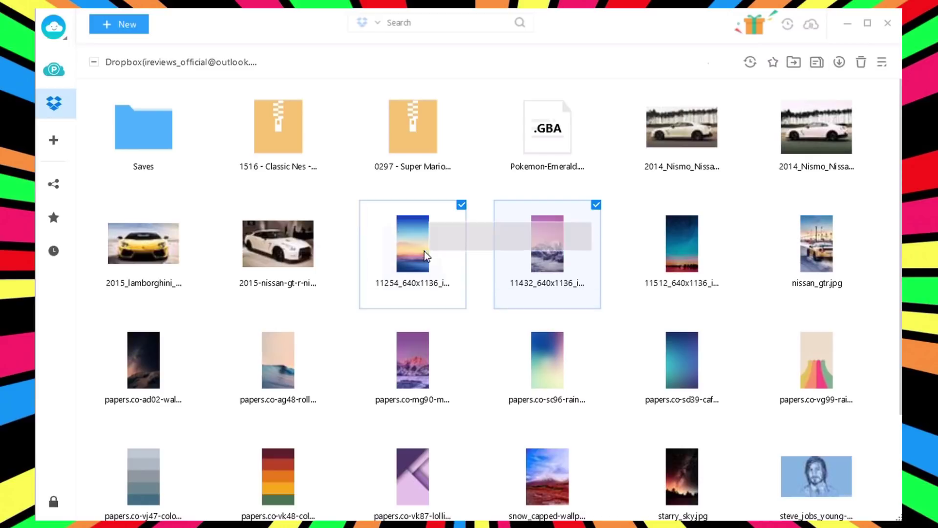
left_click(294, 244, "ctrl")
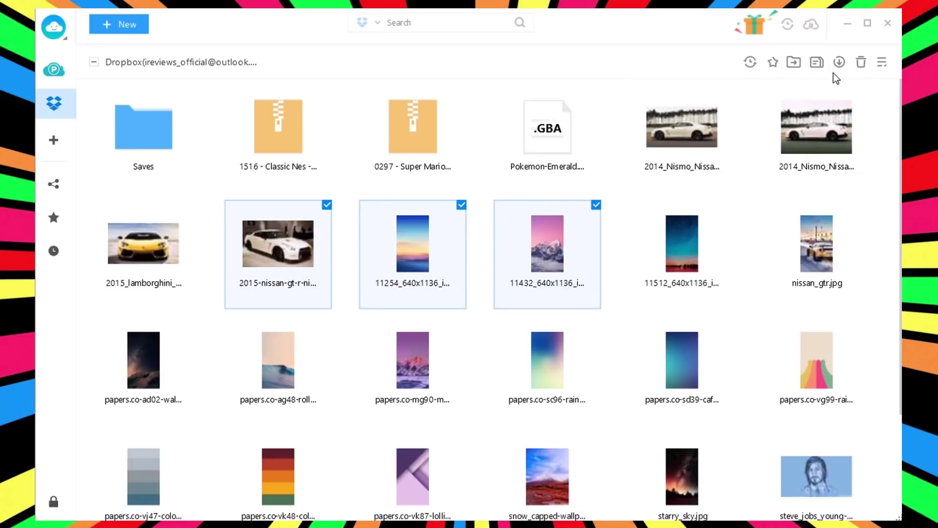
Start a download of the three images, cancel it, then star them.
left_click(844, 65)
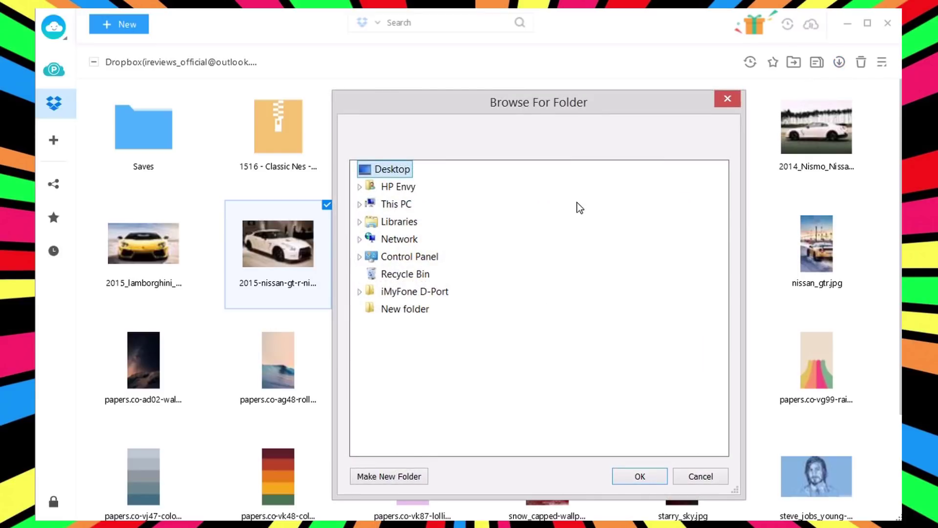
left_click(680, 479)
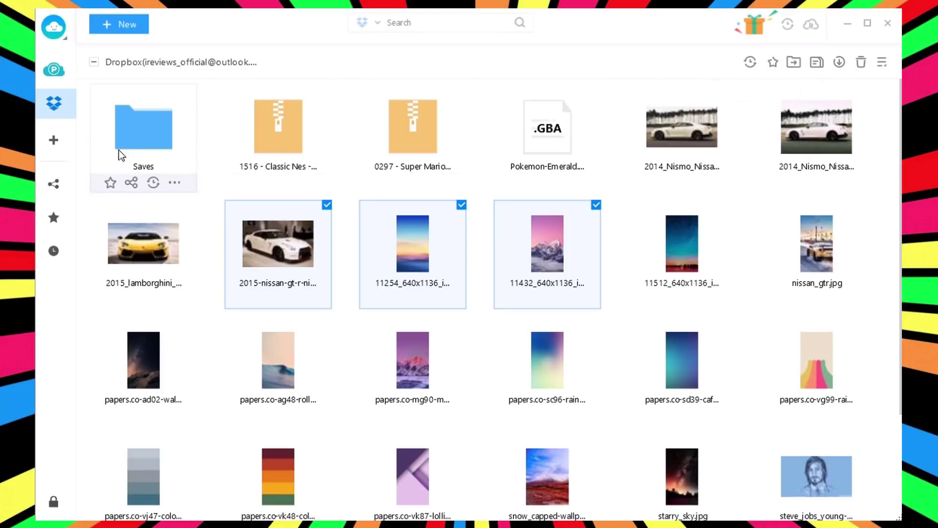
left_click(776, 64)
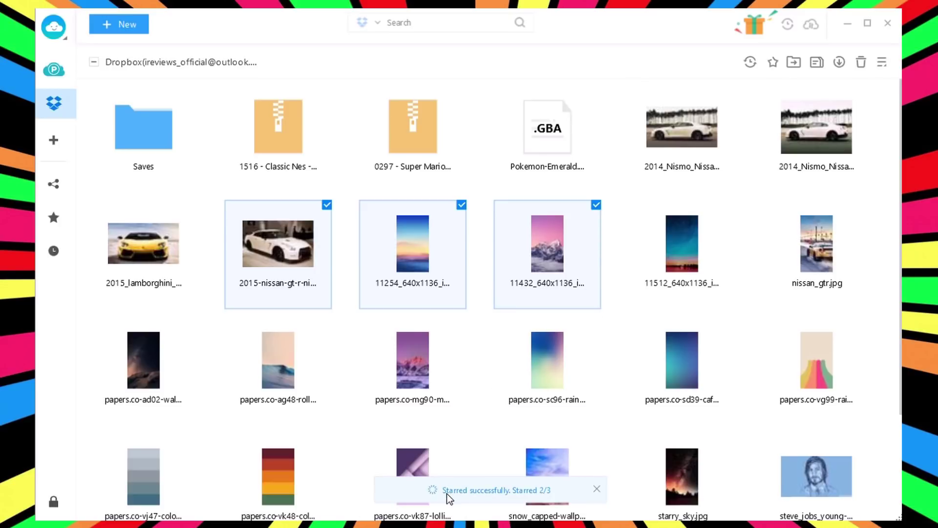
View the Starred list showing 11432_640x1136, 11254_640x1136 and 2015-nissan-gt-r.
left_click(49, 221)
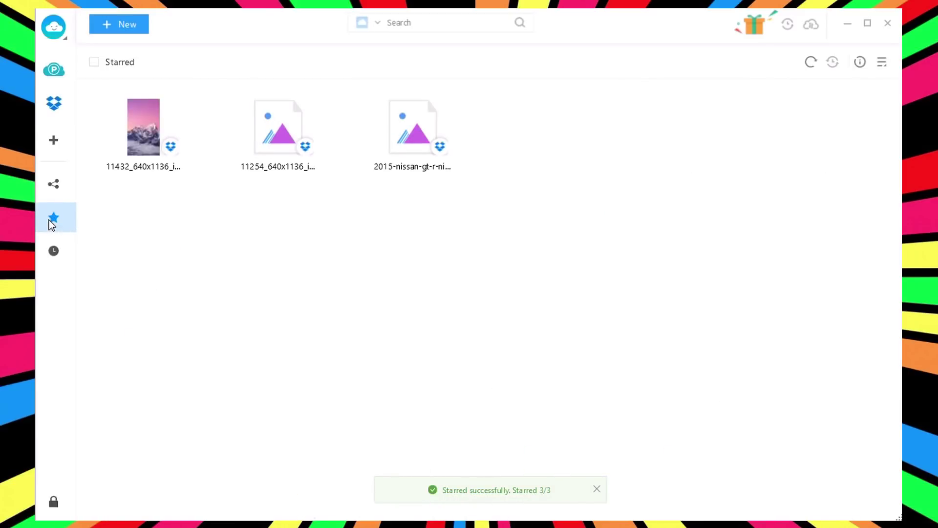